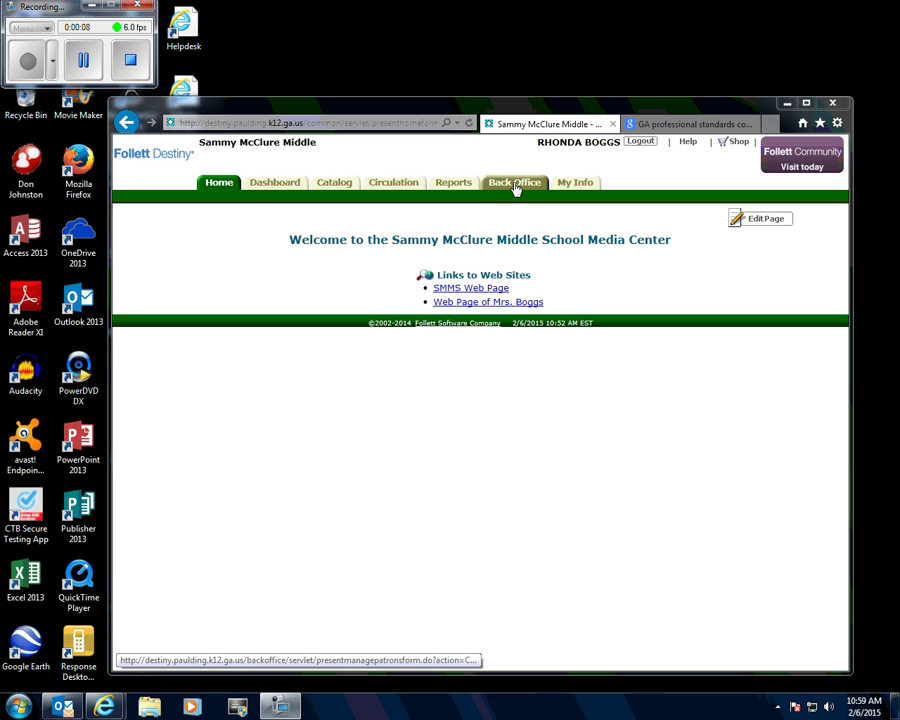
Step: Go to Back Office and open its Library Inventory page
click(514, 186)
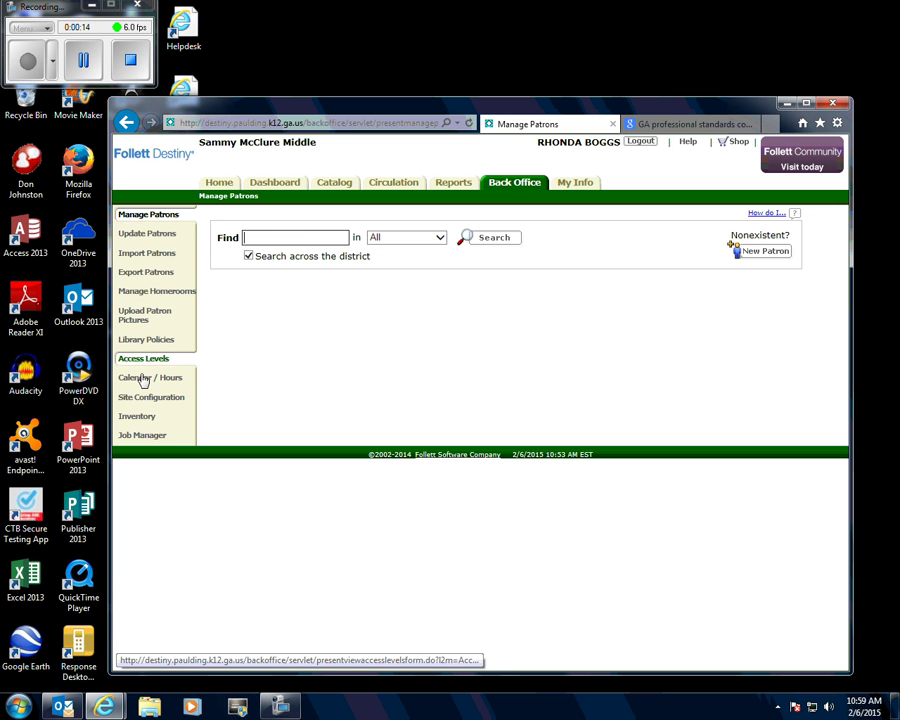
click(148, 425)
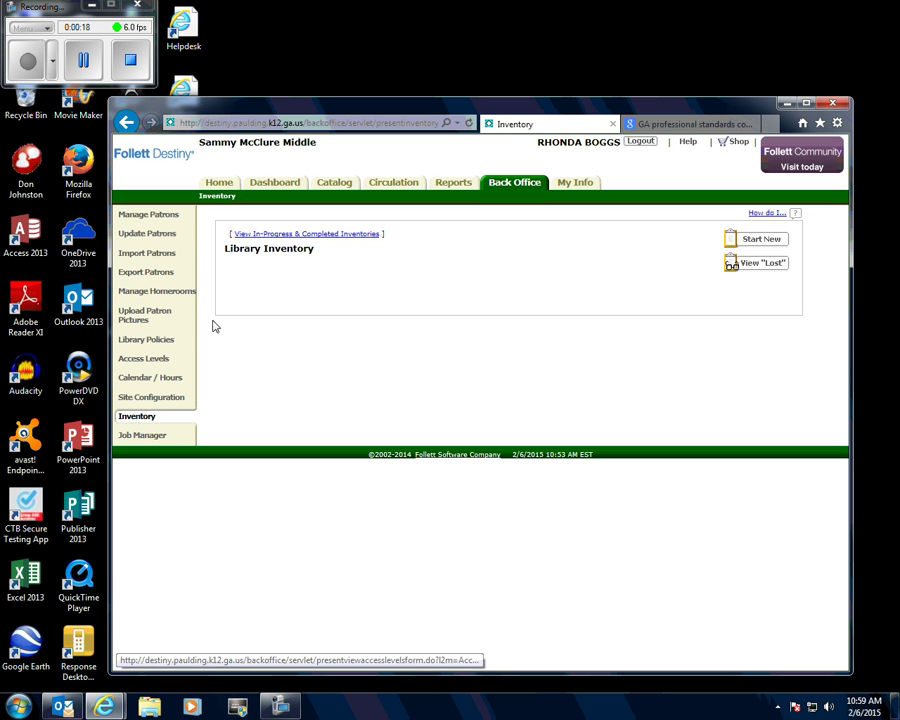
Step: Start a new inventory 'INVENTORY TEST' with call numbers AUD FIC AND to AUD FIC CAB
click(762, 241)
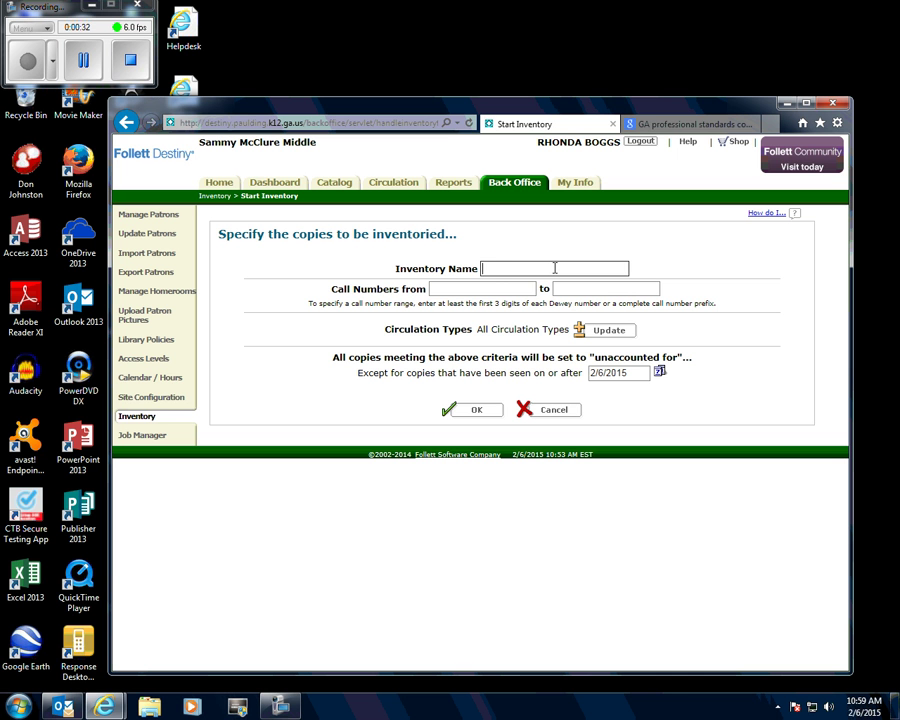
text(INVENTORY TEST)
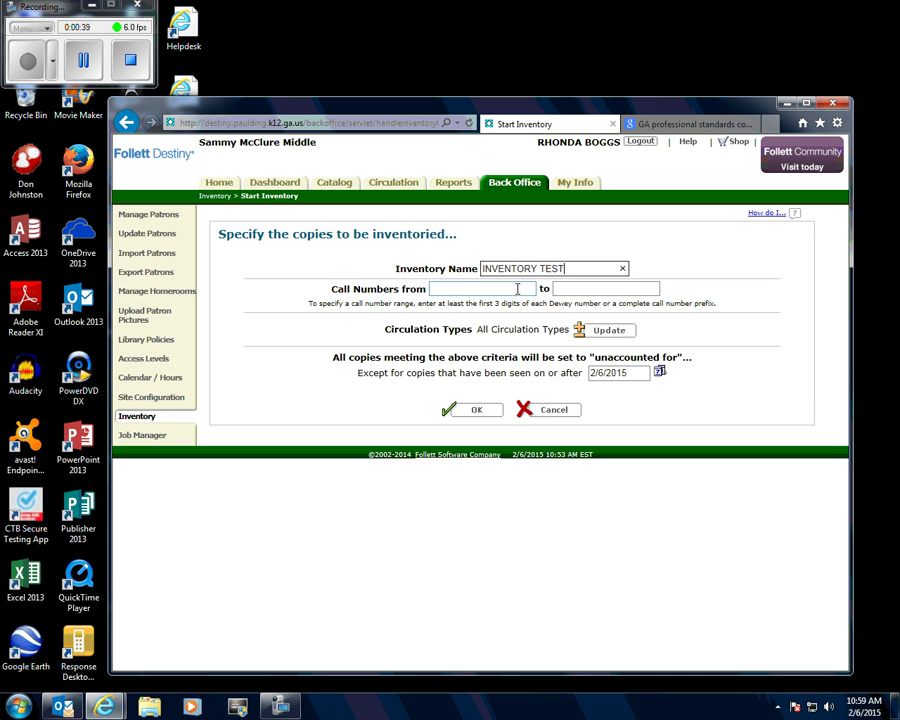
click(555, 288)
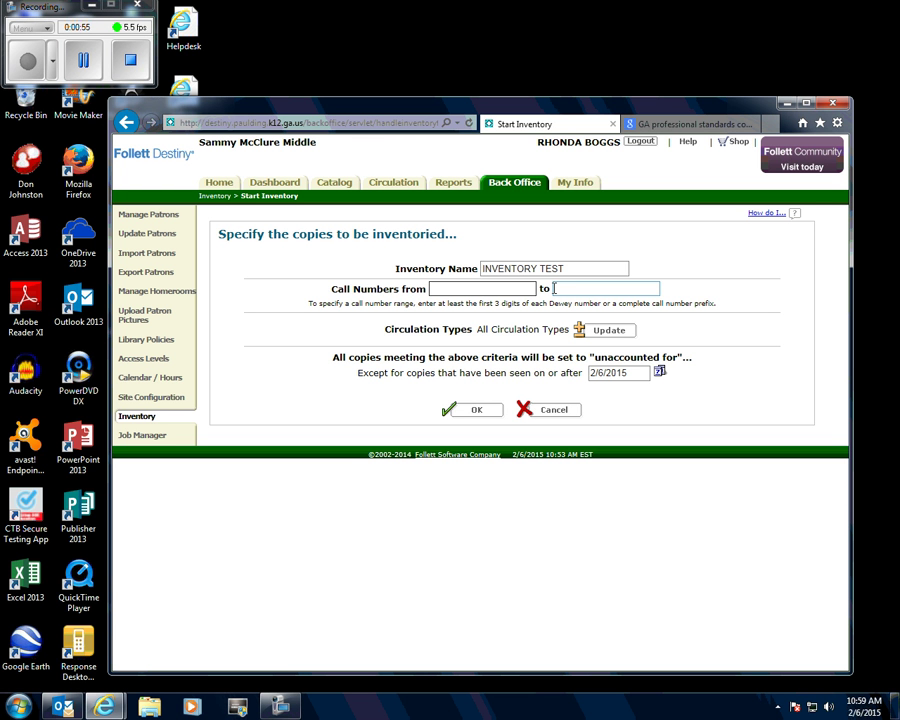
text(AUD FIC AND)
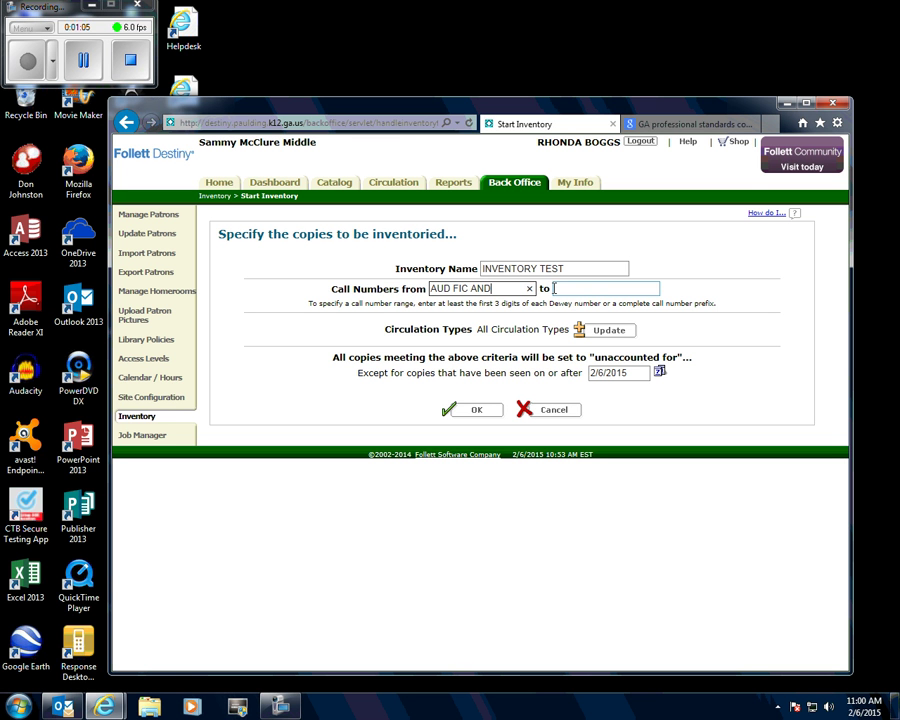
click(556, 288)
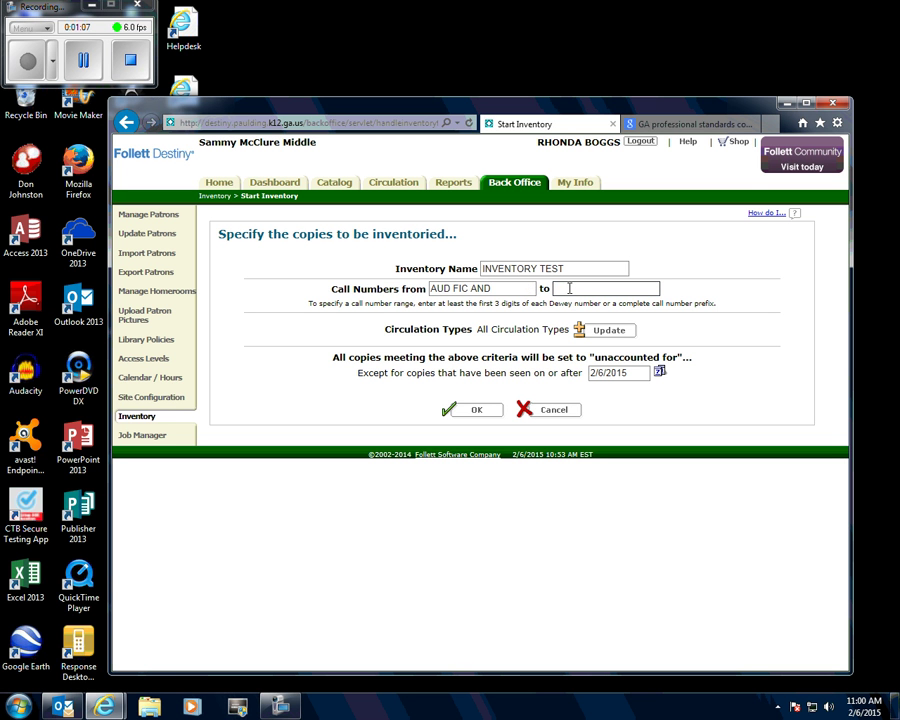
text(AUD FIC CAB)
click(612, 331)
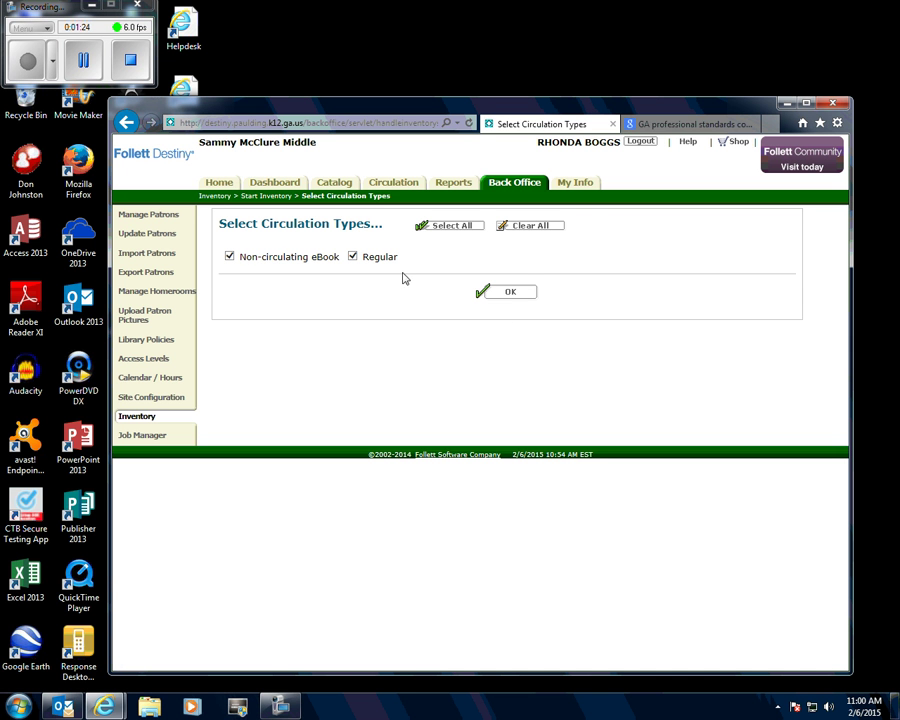
click(508, 294)
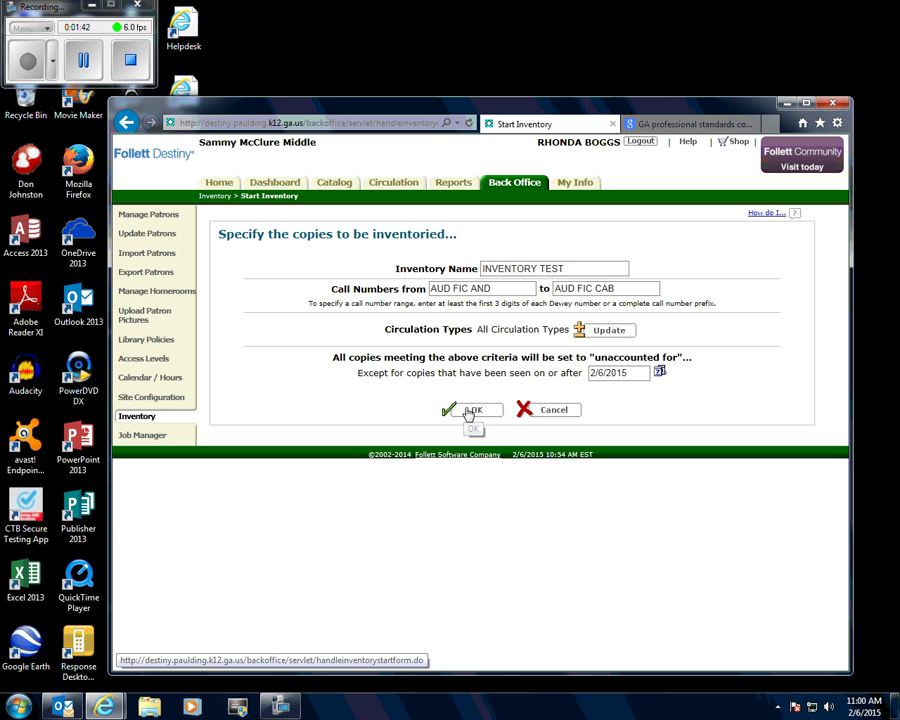
Step: Submit the Start Inventory form and confirm starting INVENTORY TEST
click(469, 411)
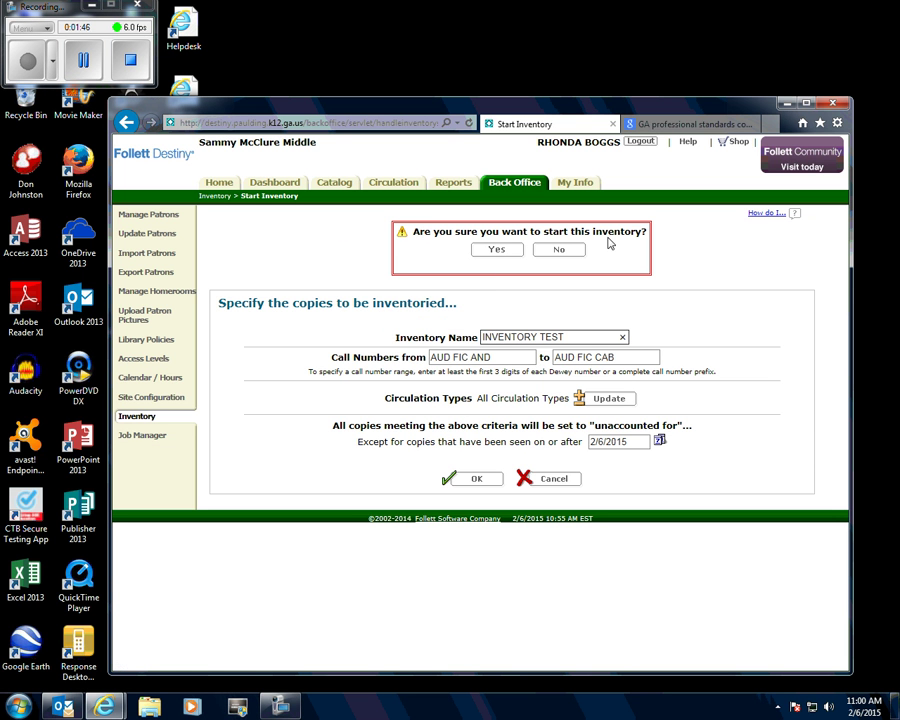
click(500, 253)
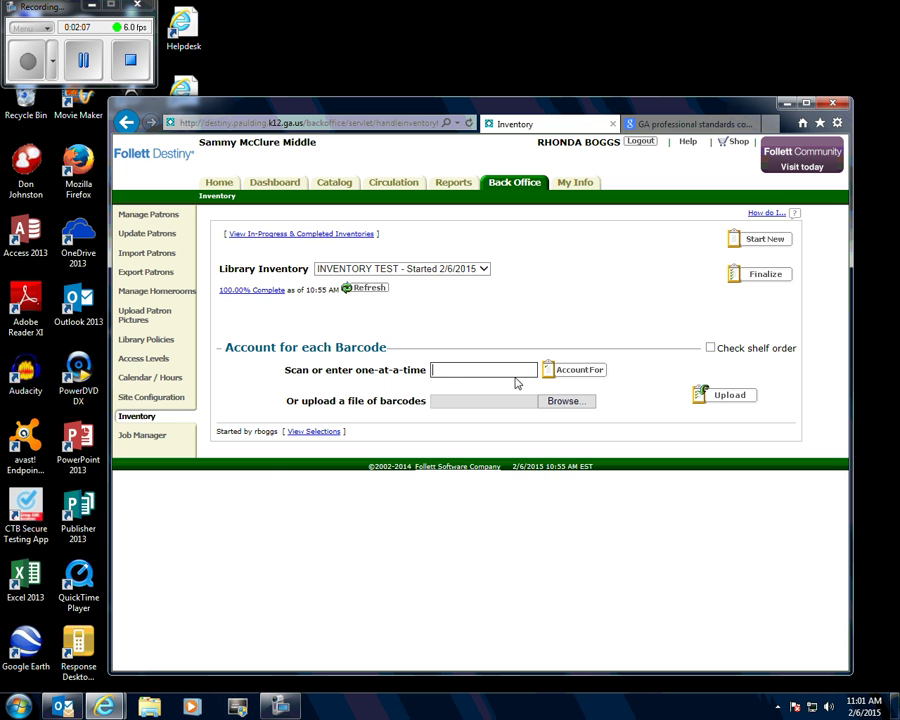
Step: Account for the copies with barcodes T 23497, T025177 and T025180
text(T 23497)
key(Return)
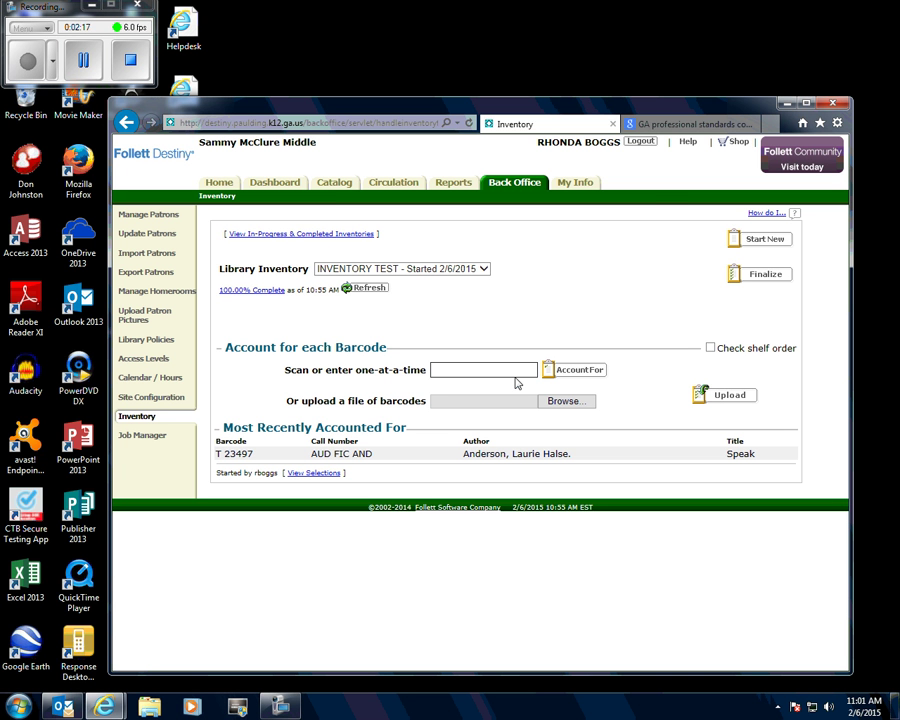
text(T025177)
key(Return)
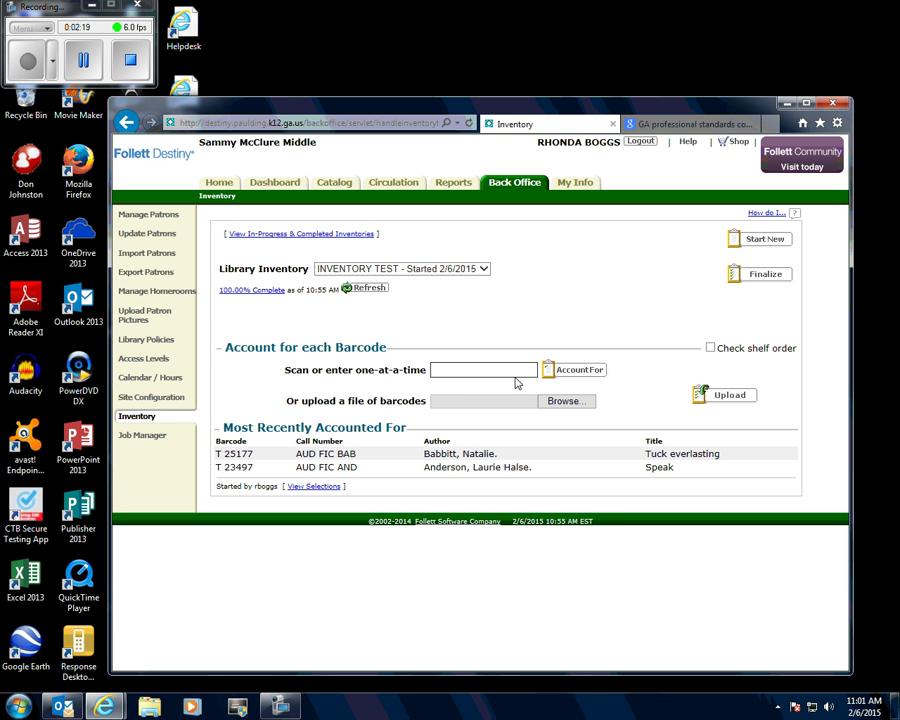
text(T025180)
key(Return)
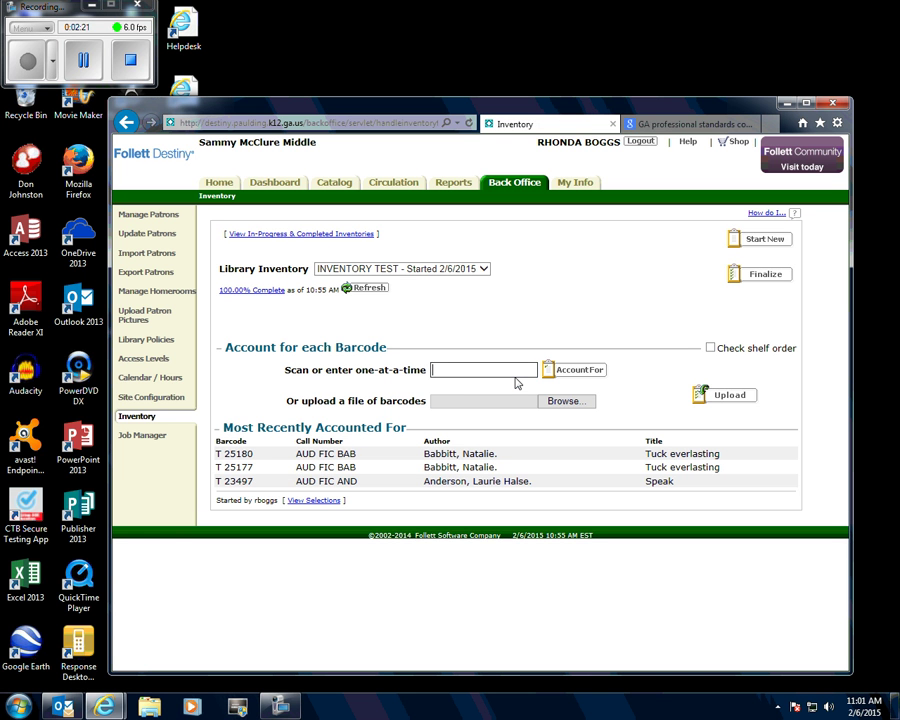
Step: Account for the copies with barcodes T023962, T025495 and T025741
text(T023962)
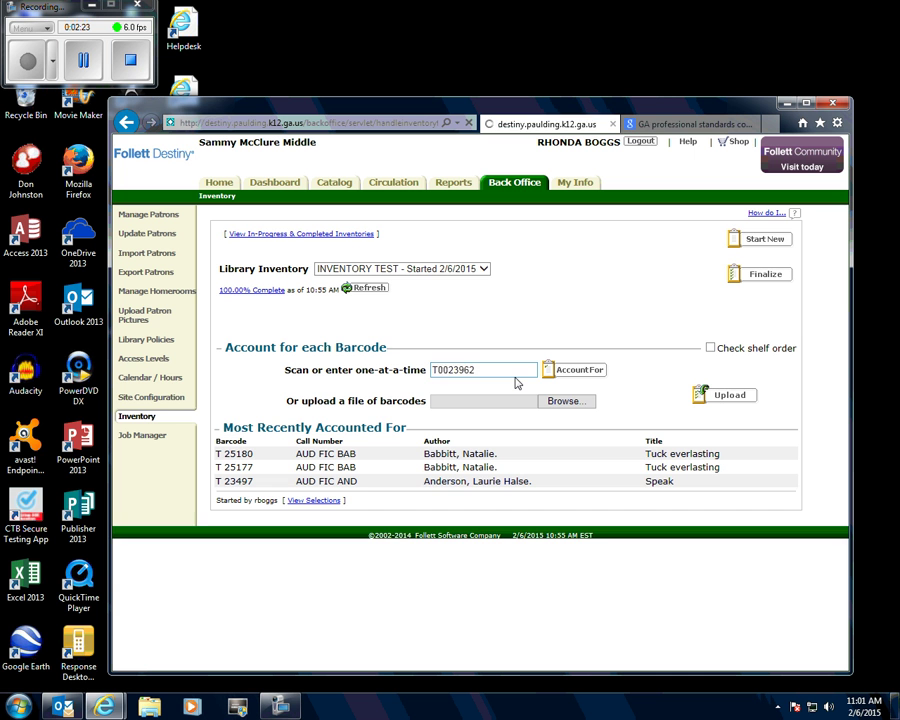
key(Return)
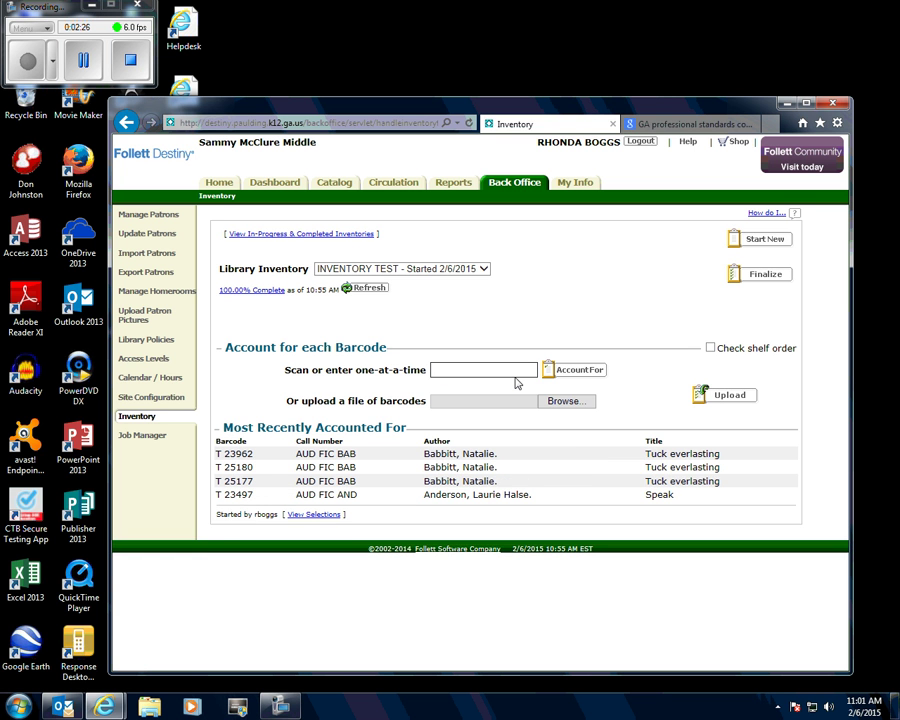
text(T025495)
key(Return)
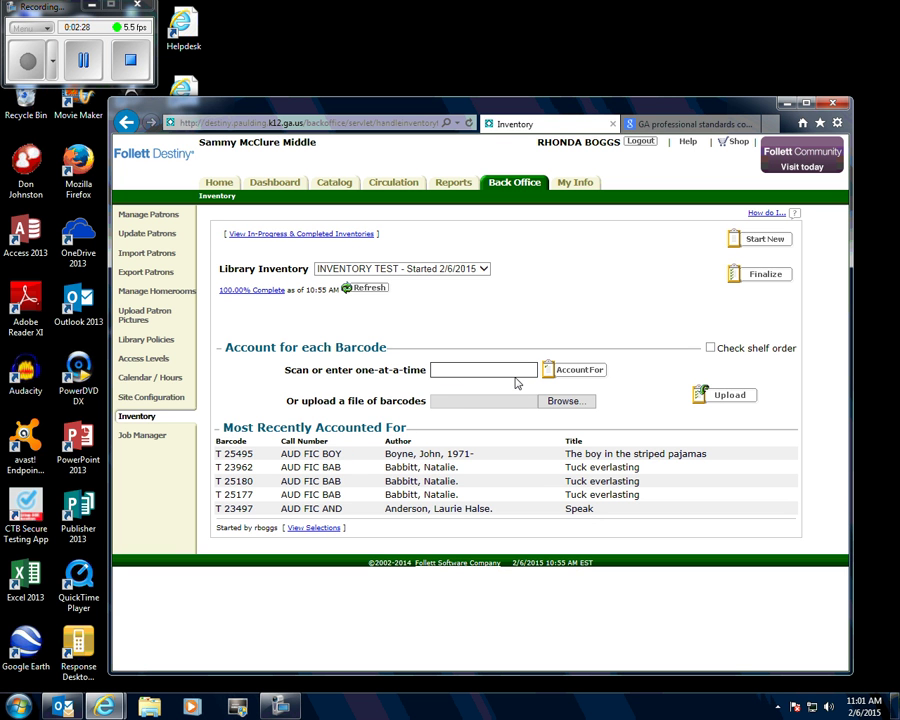
text(T025741)
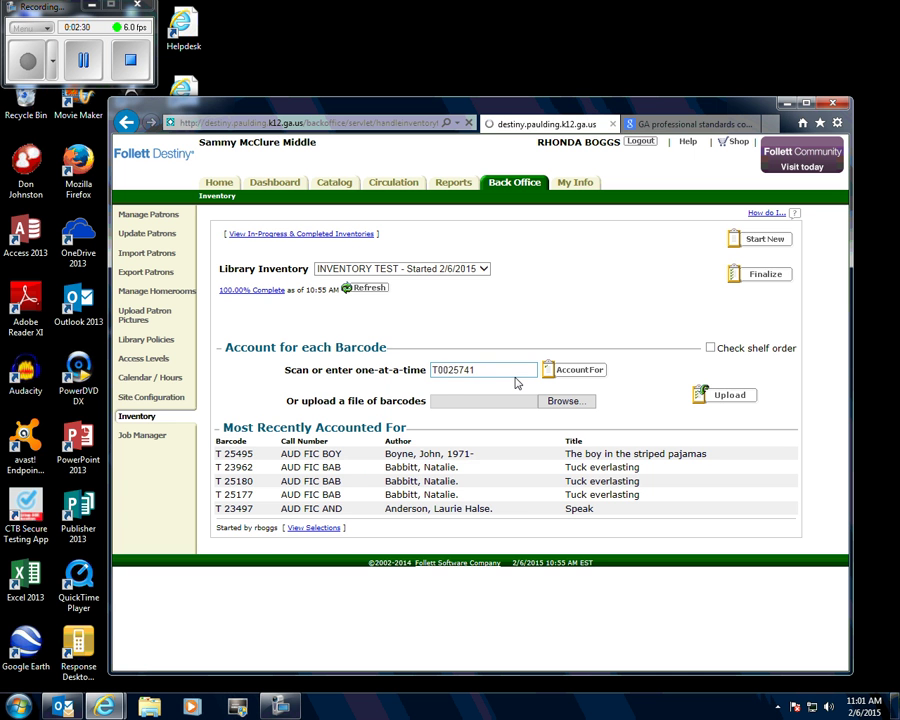
key(Return)
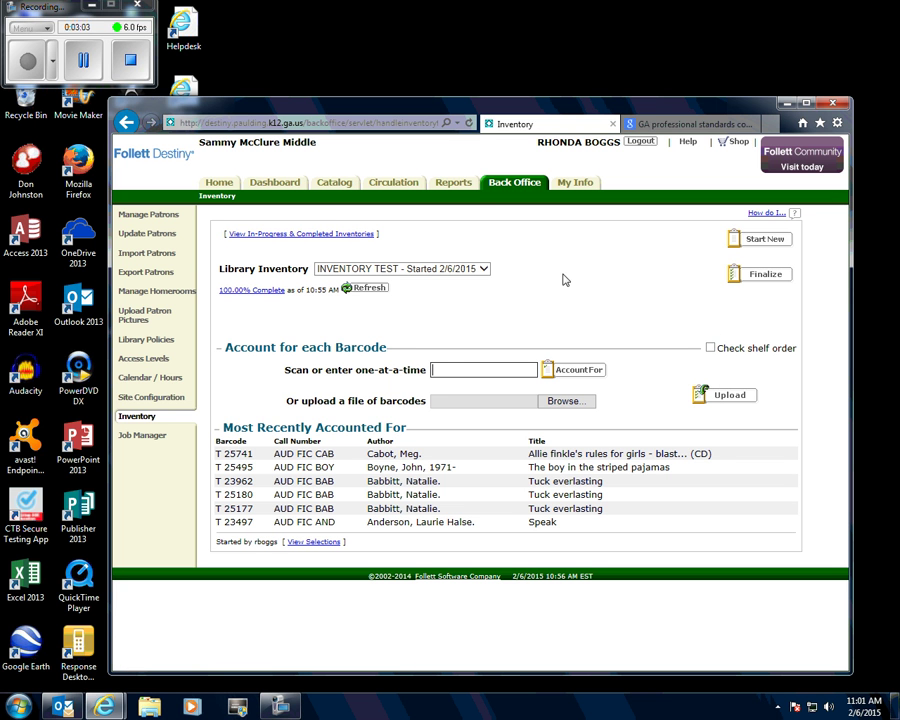
click(27, 63)
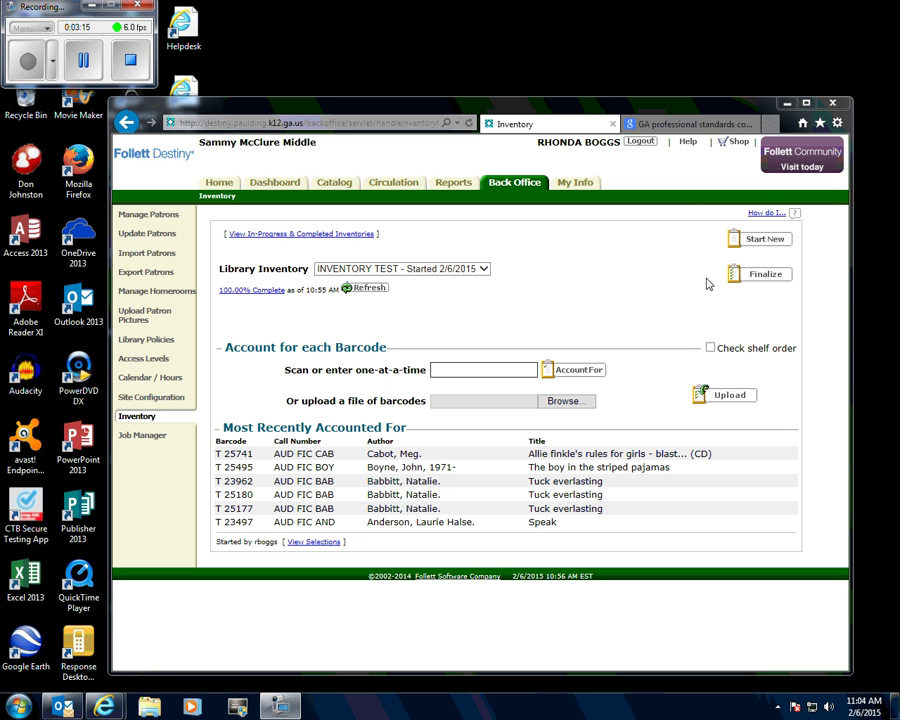
Step: Refresh the completion status, then finalize INVENTORY TEST and confirm
click(363, 292)
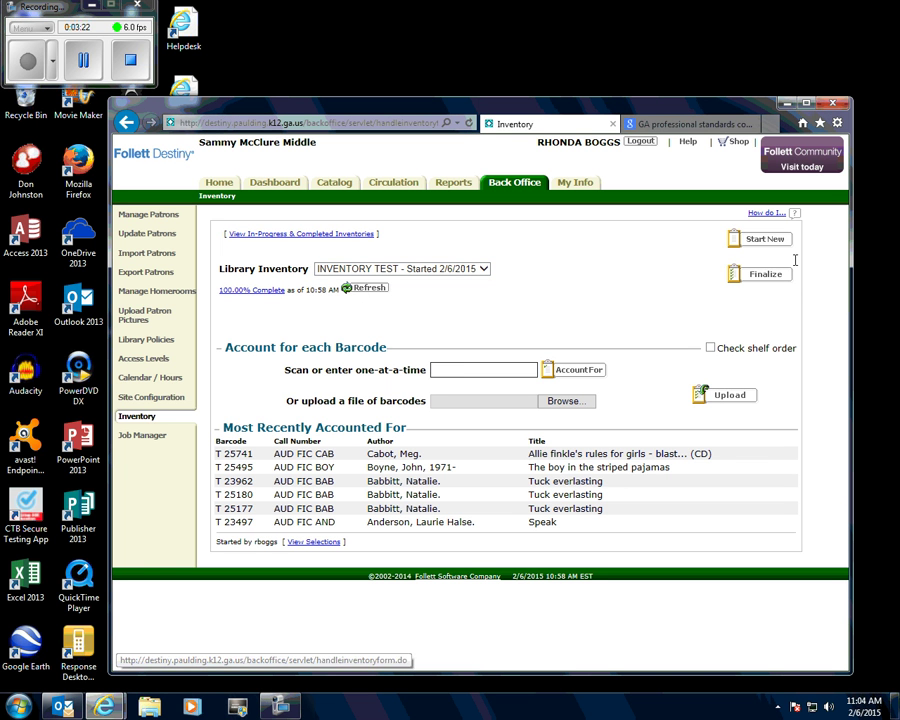
click(765, 276)
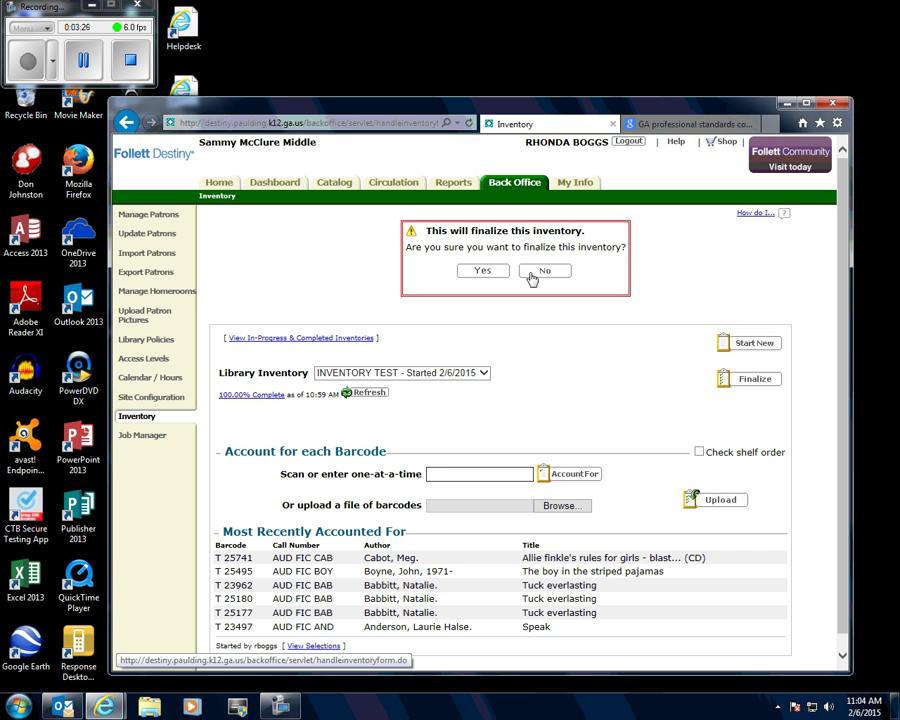
click(498, 272)
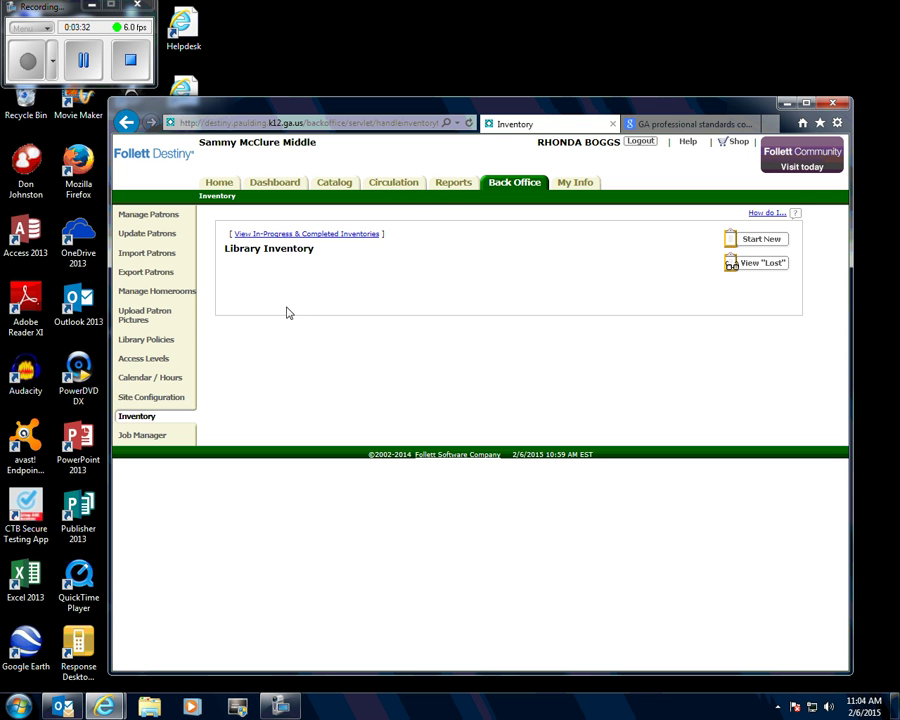
Step: In Reports > Library Reports > Report Manager, view the newest Completed Library Inventory Report job
click(450, 186)
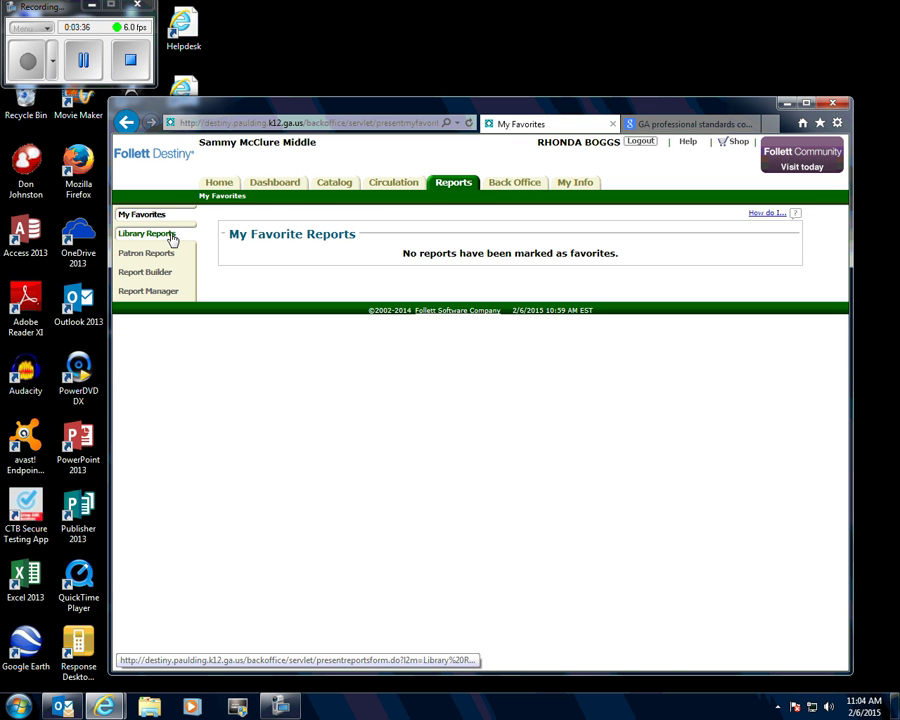
click(170, 237)
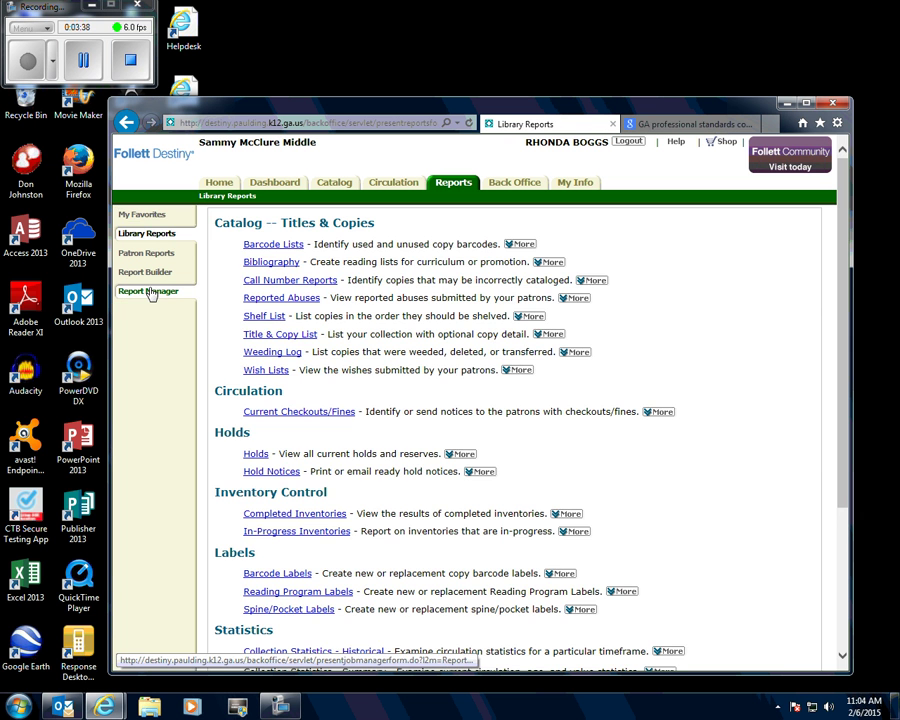
click(150, 293)
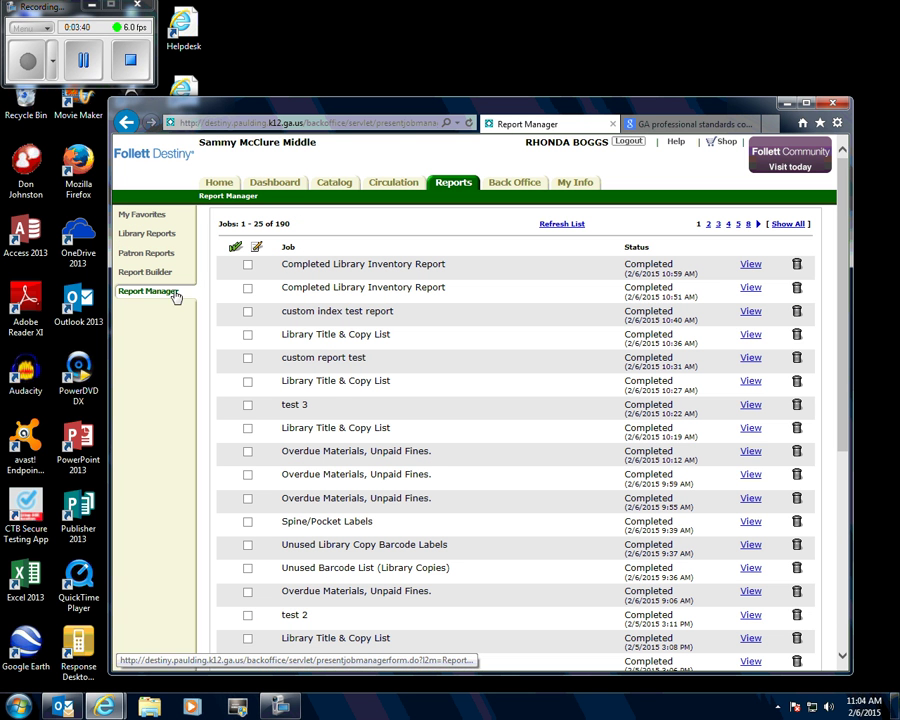
click(757, 266)
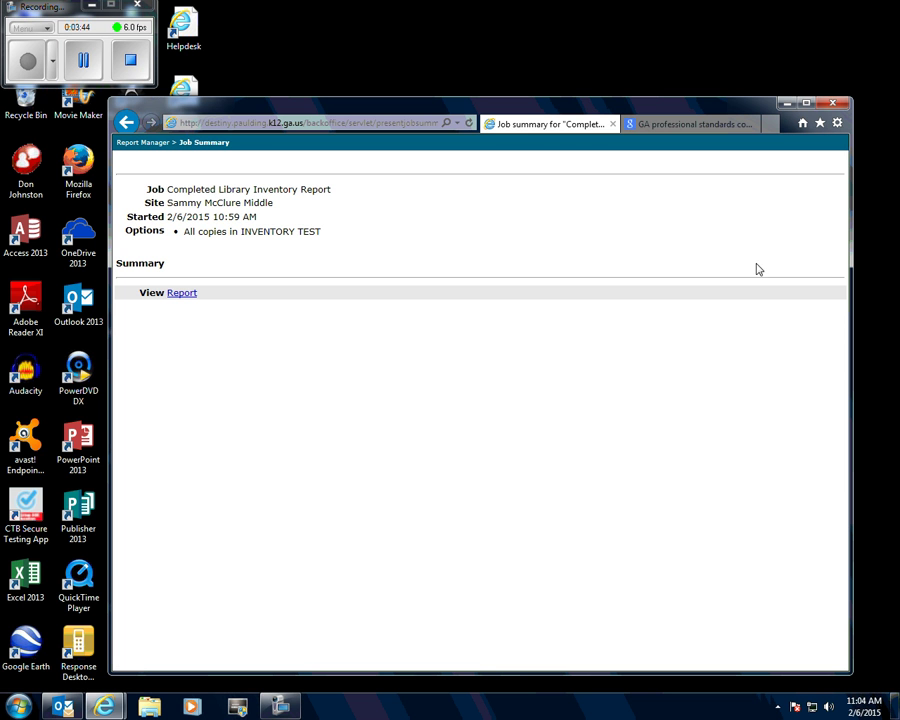
Step: Open the INVENTORY TEST report PDF and review its 60 accounted, 0 unaccounted totals
click(180, 293)
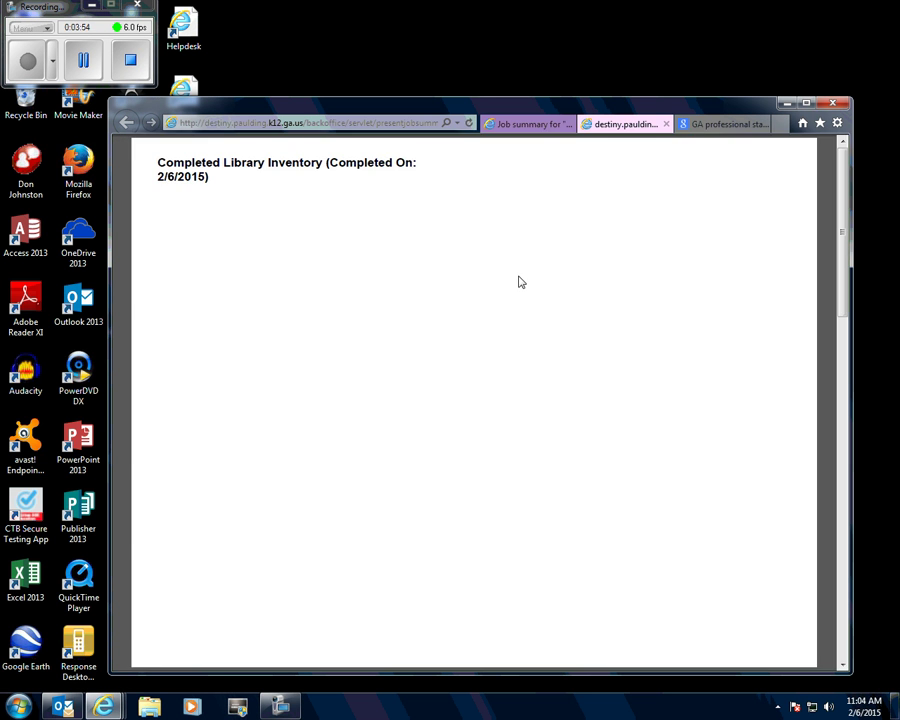
scroll(519, 276, down, 2)
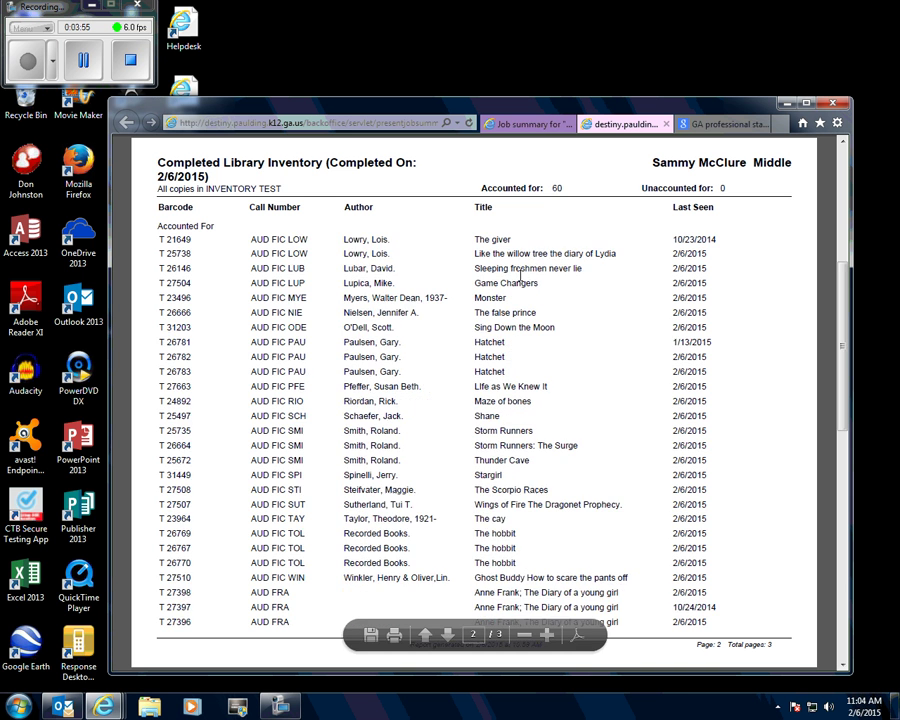
scroll(519, 276, up, 2)
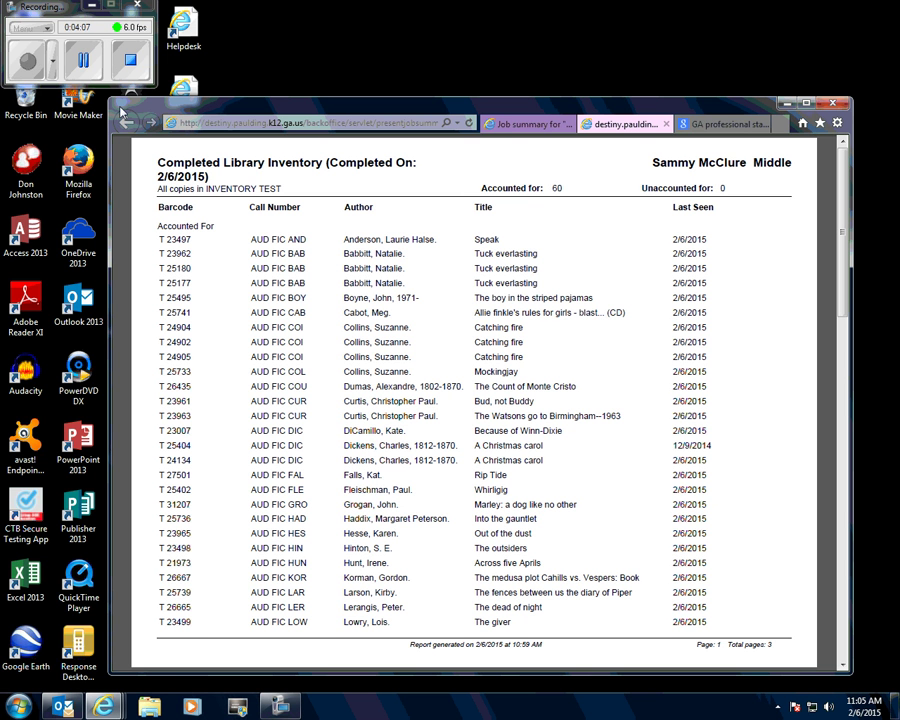
Step: Close the PDF report tab and go back to the Report Manager job list
click(665, 124)
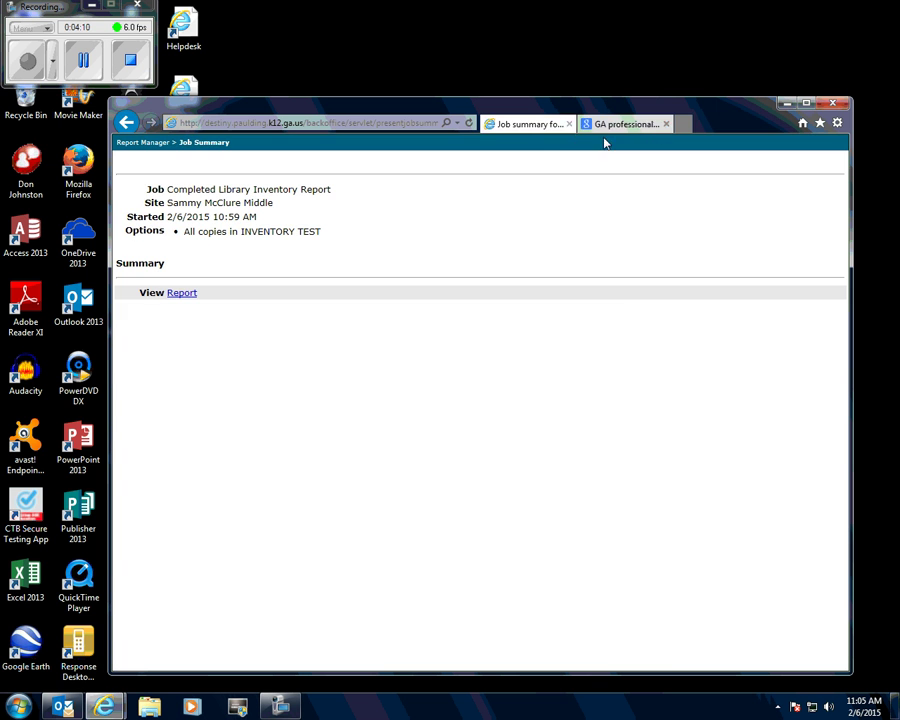
click(126, 122)
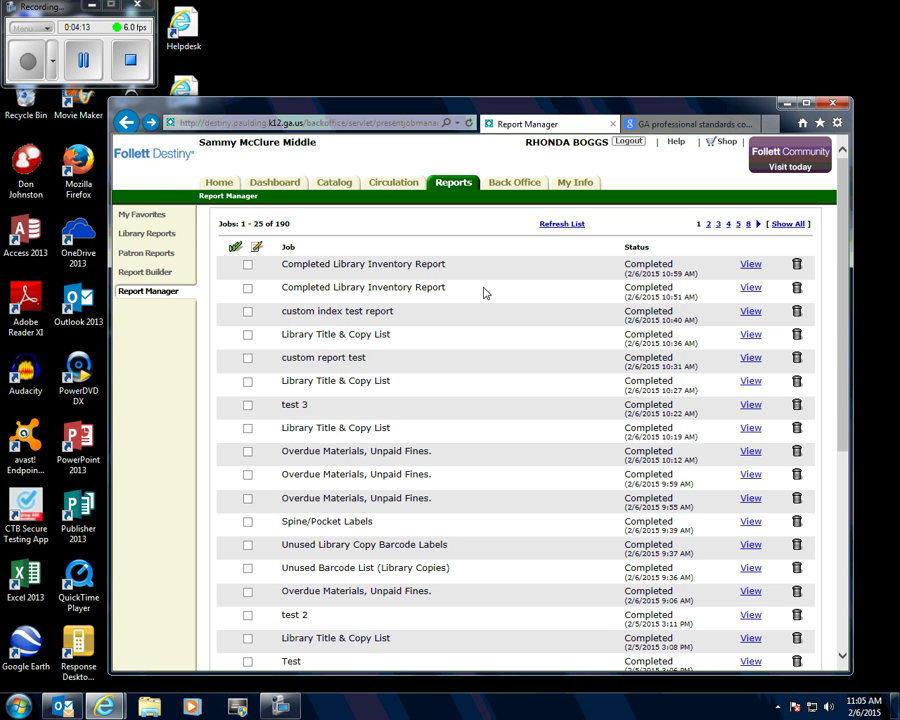